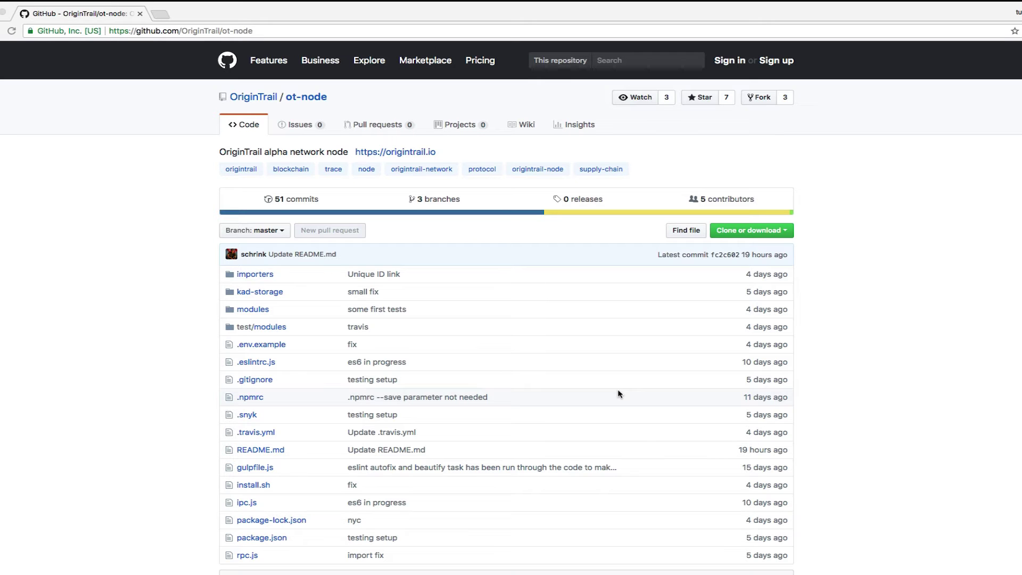
Open the ot-node wiki's Integration instructions page for the Ubuntu 16.04 install commands.
left_click(526, 125)
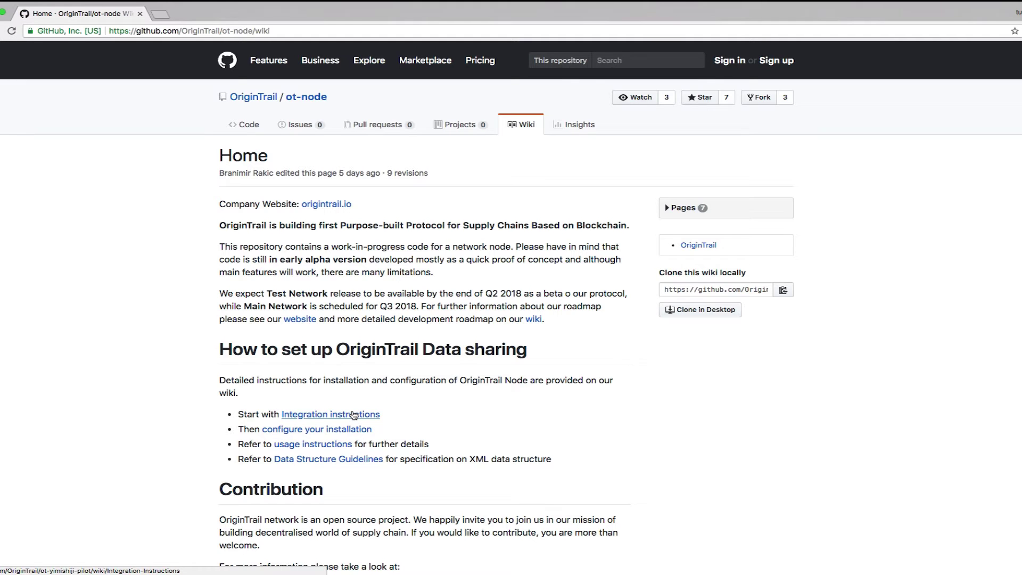
left_click(354, 416)
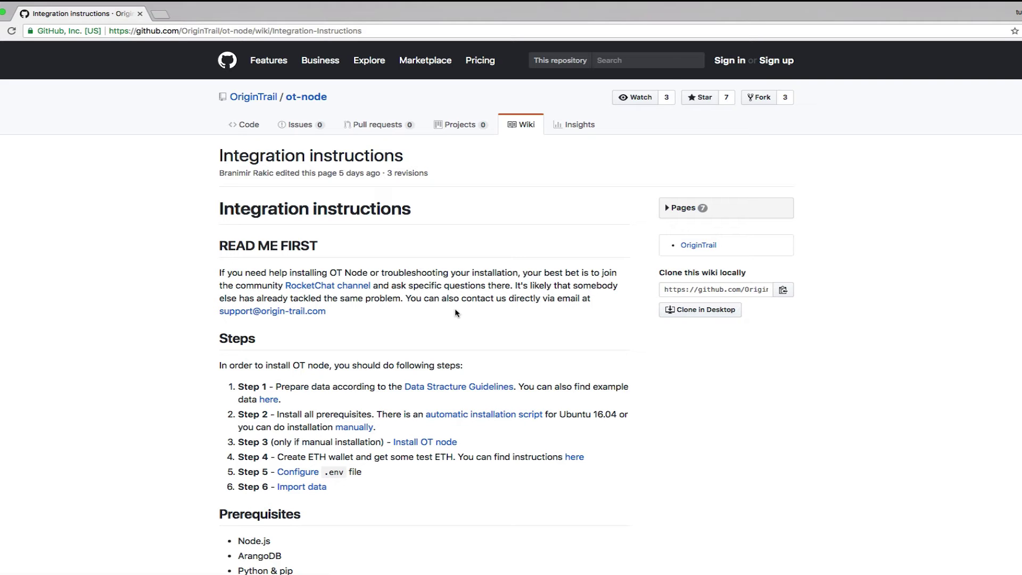
scroll(455, 313, "down", 1)
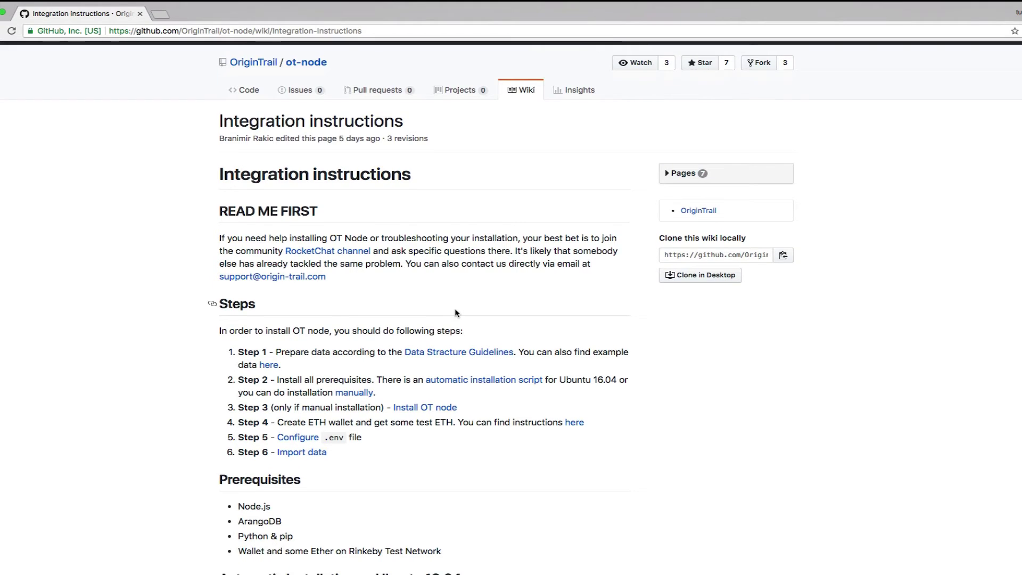
scroll(456, 312, "down", 4)
scroll(456, 312, "down", 4)
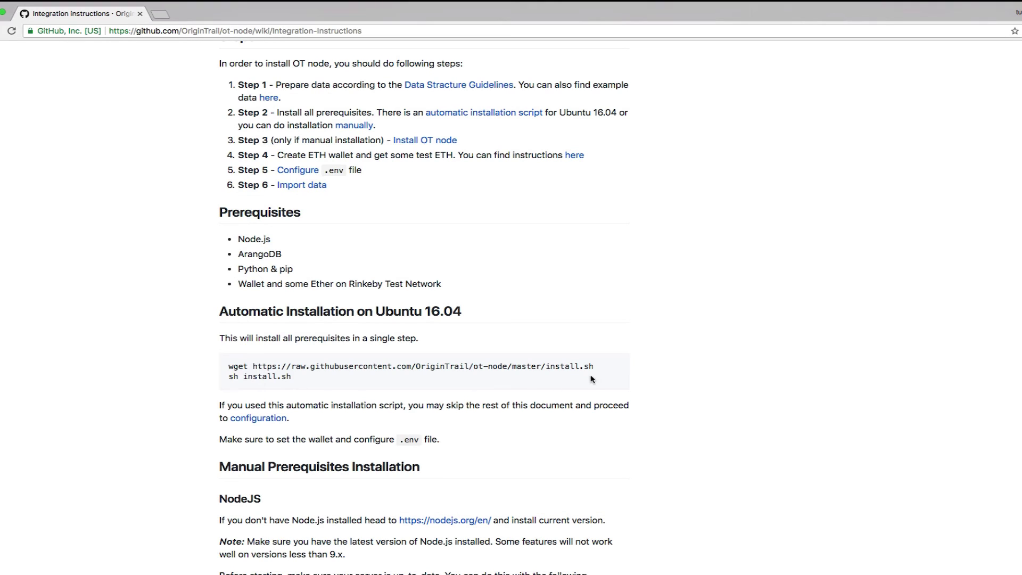
Copy the wget command from the wiki and run it over SSH to download install.sh.
mouse_move(609, 369)
left_mouse_down()
mouse_move(496, 358)
mouse_move(255, 363)
left_mouse_up()
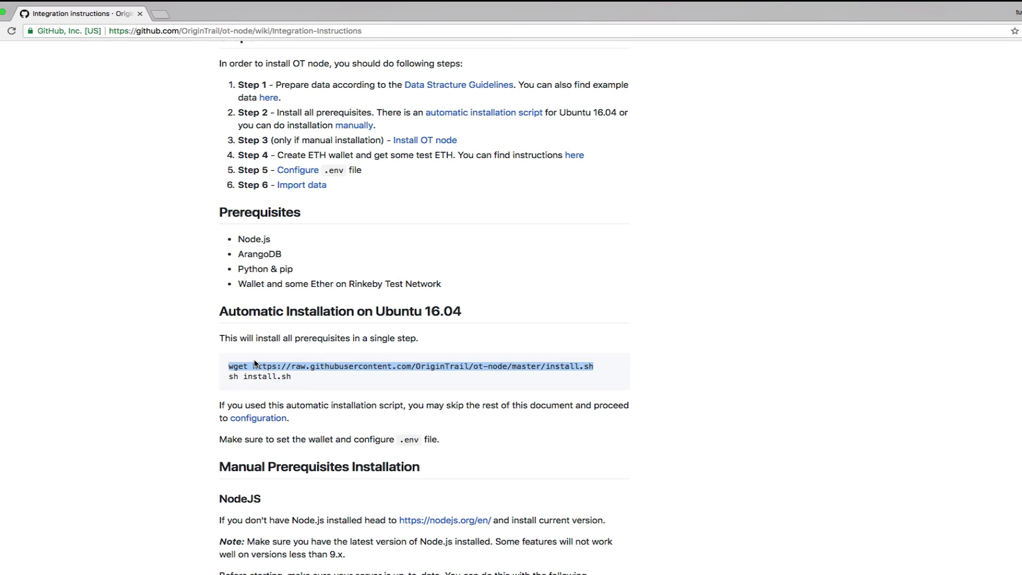
key("super+c")
key("super+Tab")
key("super+v")
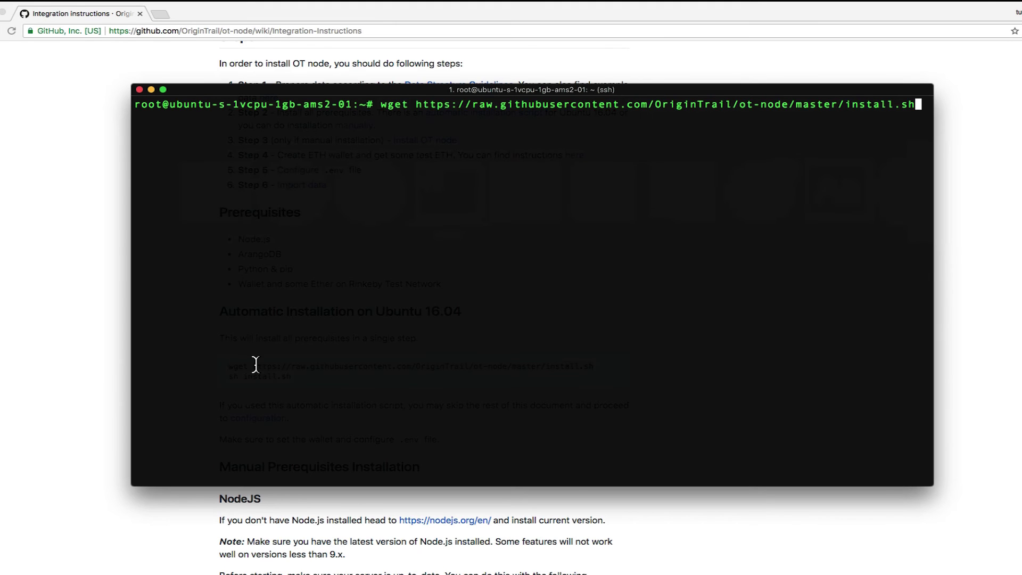
key("Return")
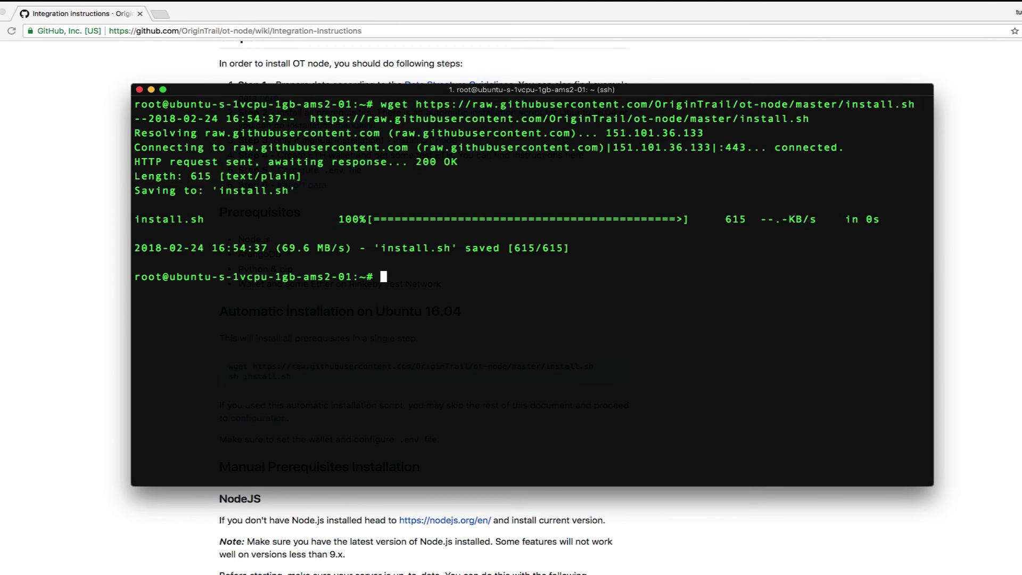
Copy 'sh install.sh' from the wiki and run it in the SSH terminal.
key("super+Tab")
left_click_drag(315, 388, 228, 376)
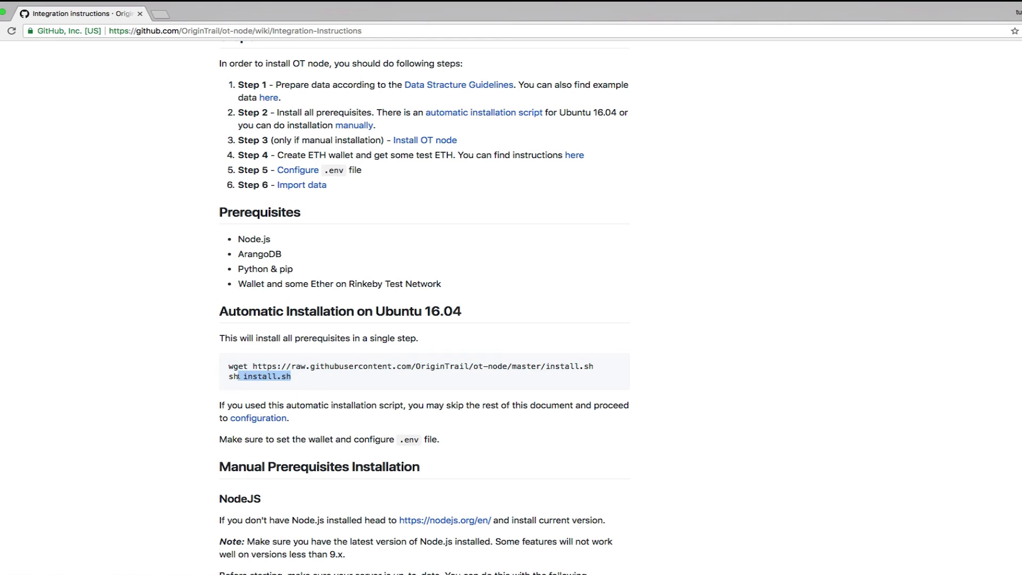
key("super+c")
key("super+Tab")
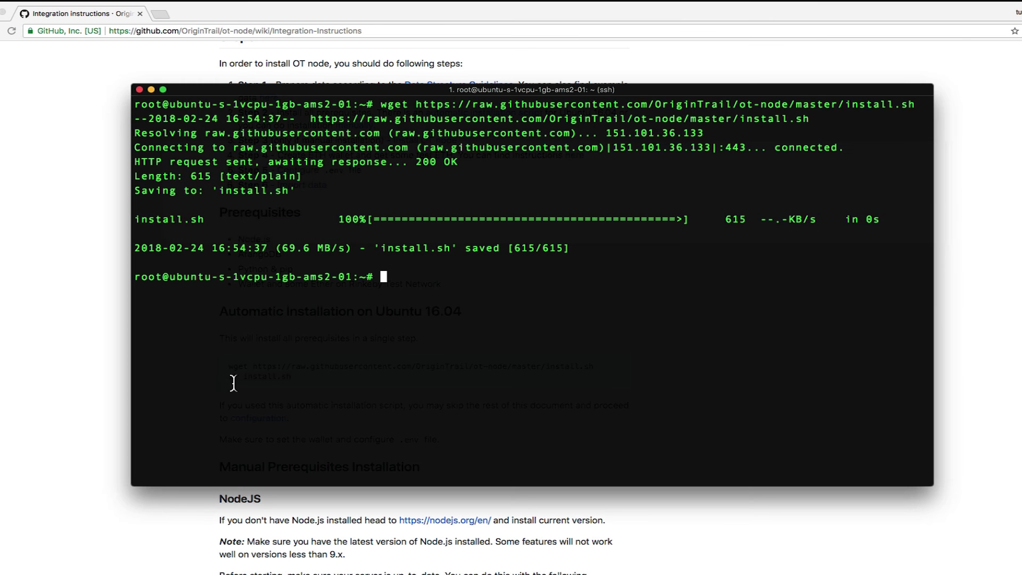
key("super+v")
key("Return")
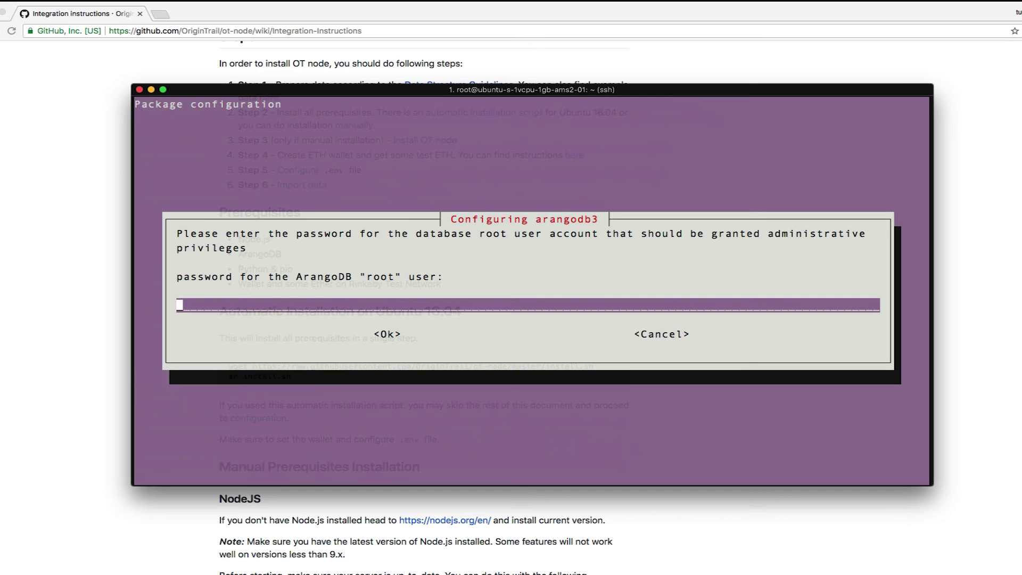
type("****")
Enter and confirm the ArangoDB root password in the install script prompts.
key("Return")
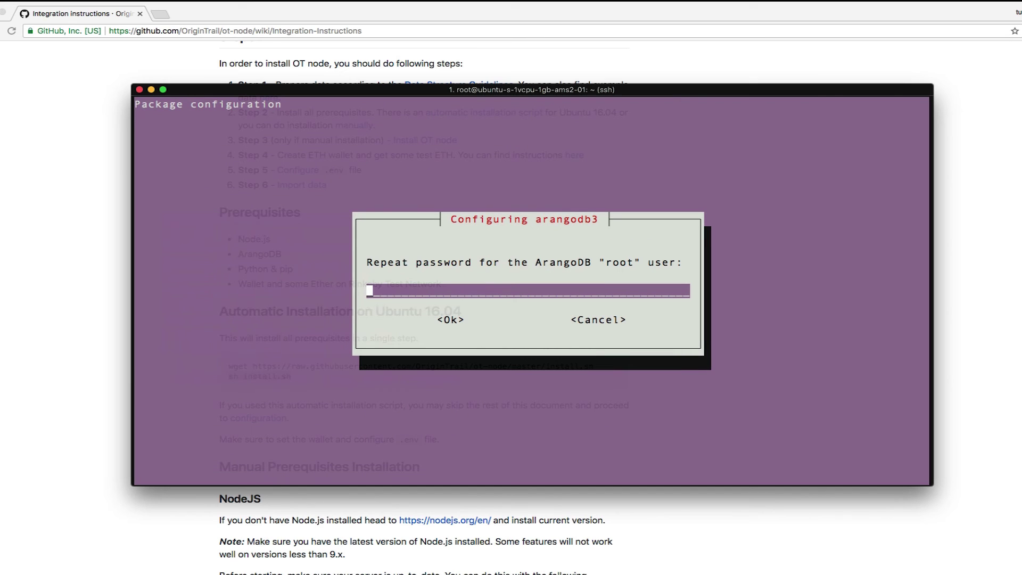
type("****")
key("Return")
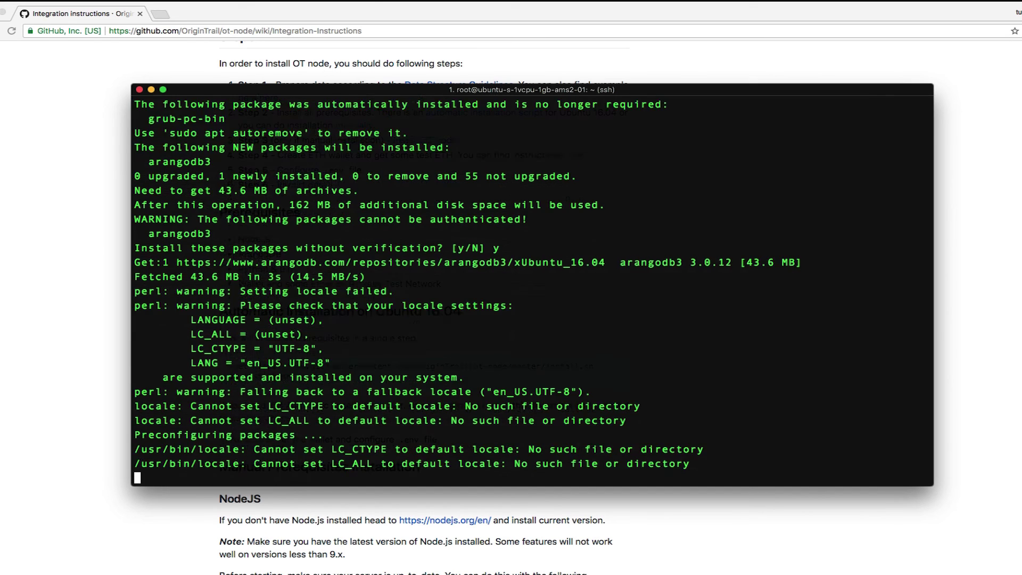